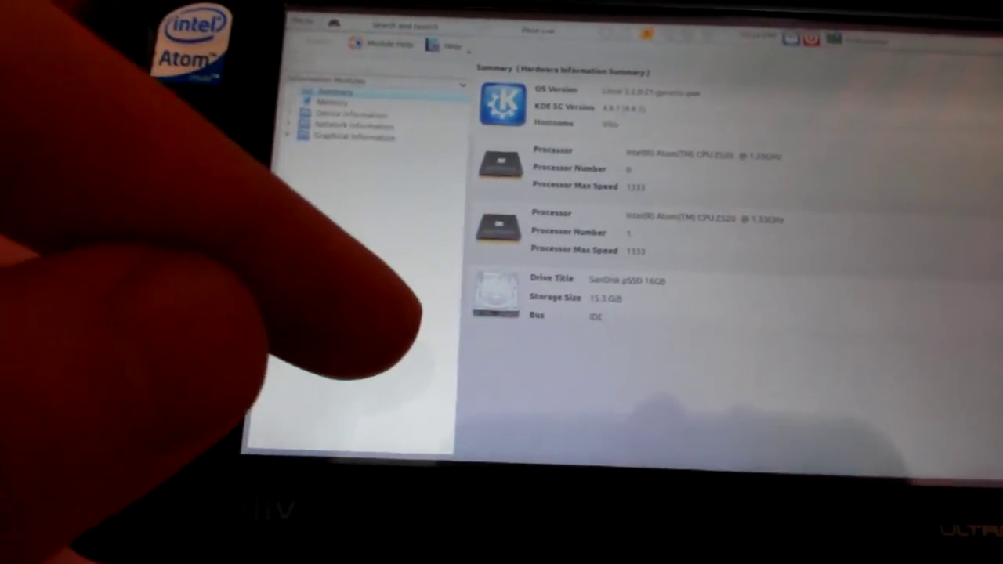
Bring up the KDE netbook application launcher with the Super key
key("super")
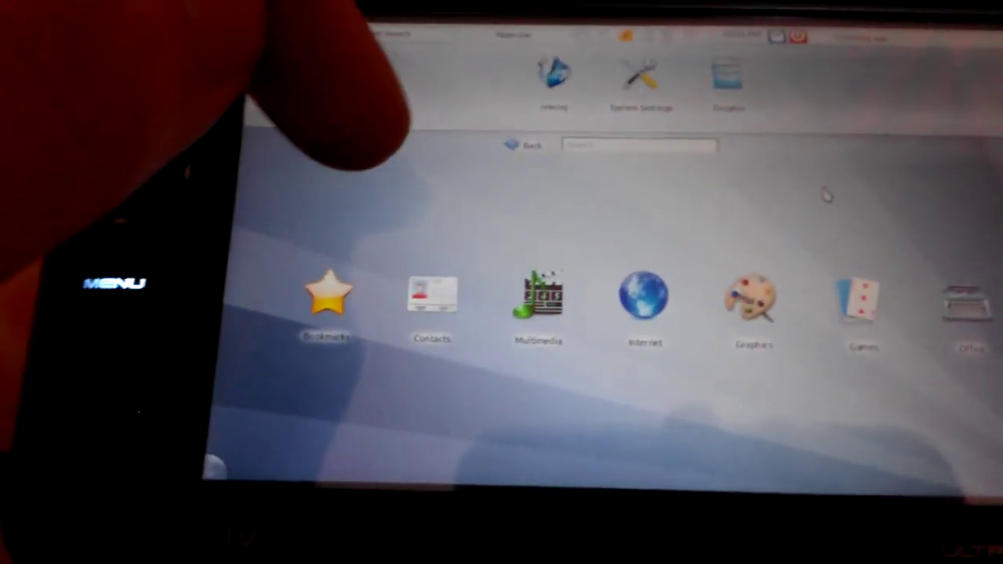
Start a search from the Search and Launch category grid
left_click(365, 155)
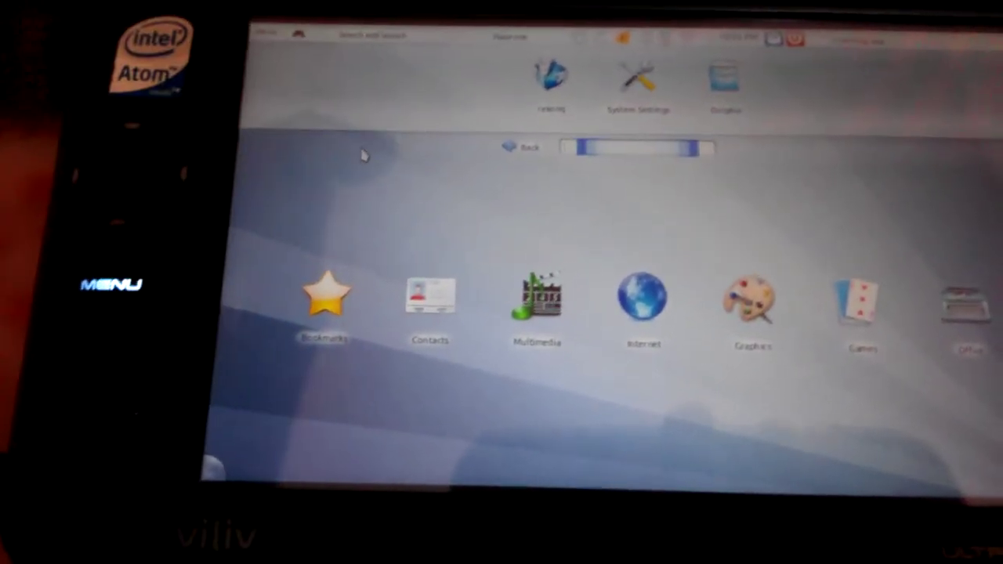